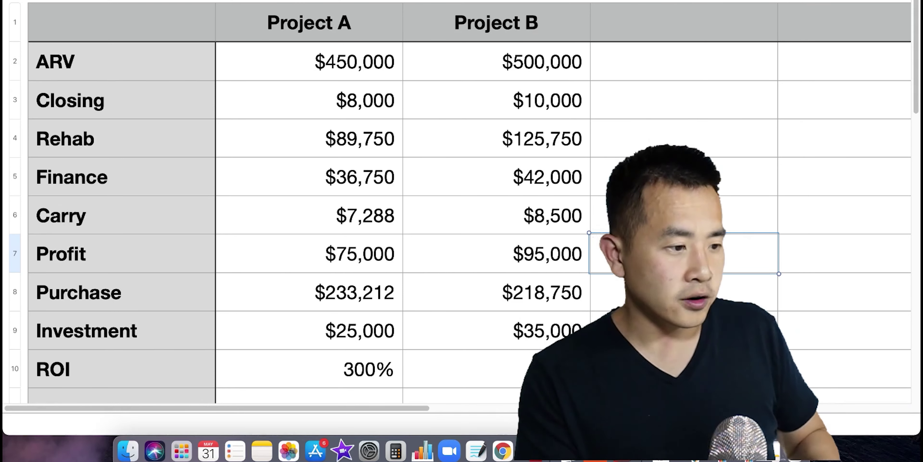
- Review Project A's ARV and Investment values behind its 300% ROI
click(385, 62)
click(358, 330)
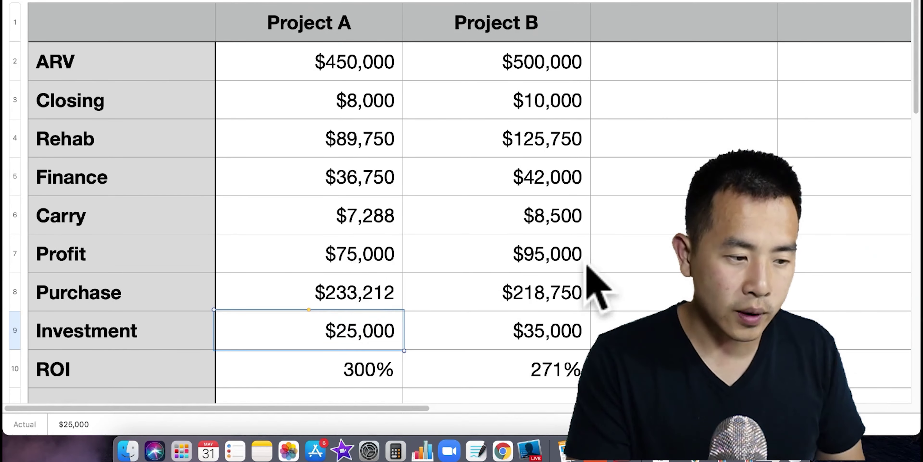
- In the new column's ARV row, enter =B2-SUM(B3:B7), giving $233,212
click(664, 304)
key(equal)
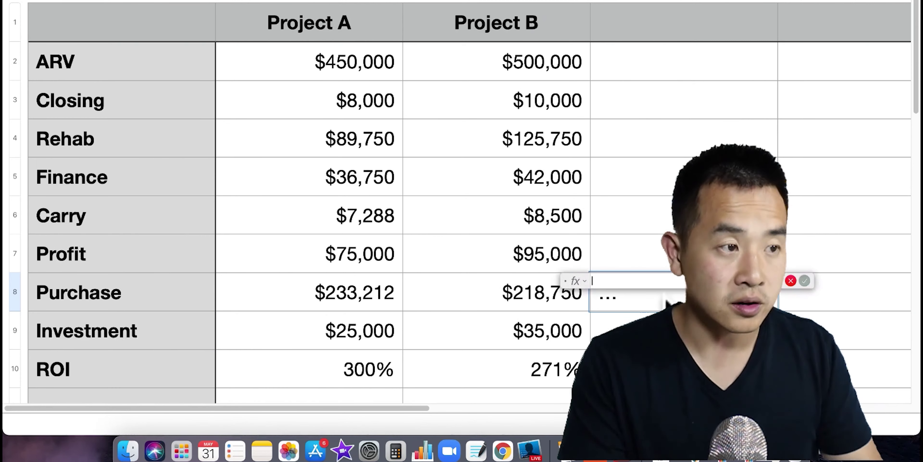
key(Escape)
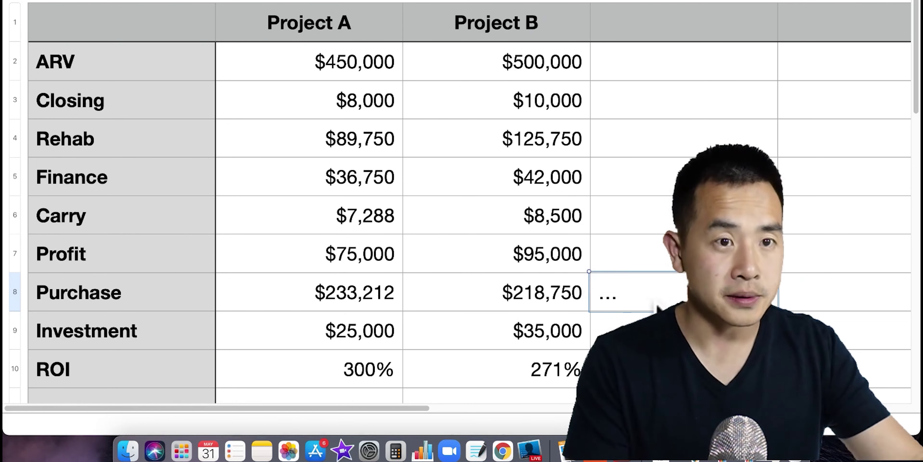
click(646, 62)
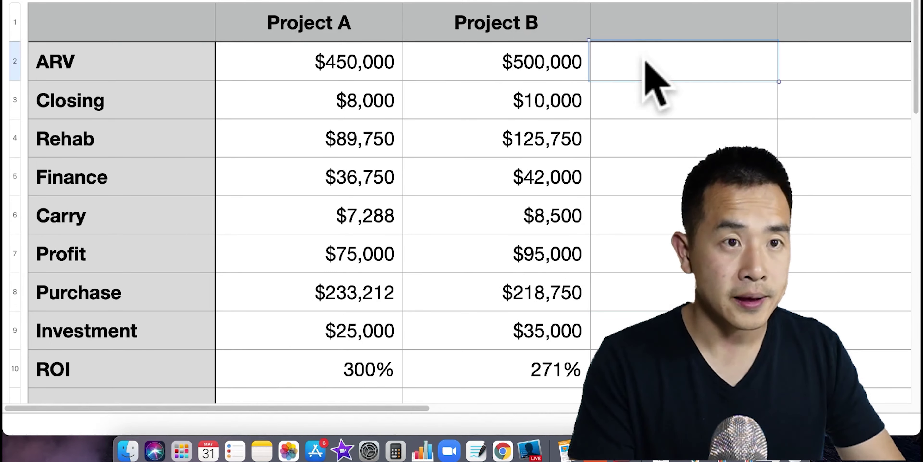
key(equal)
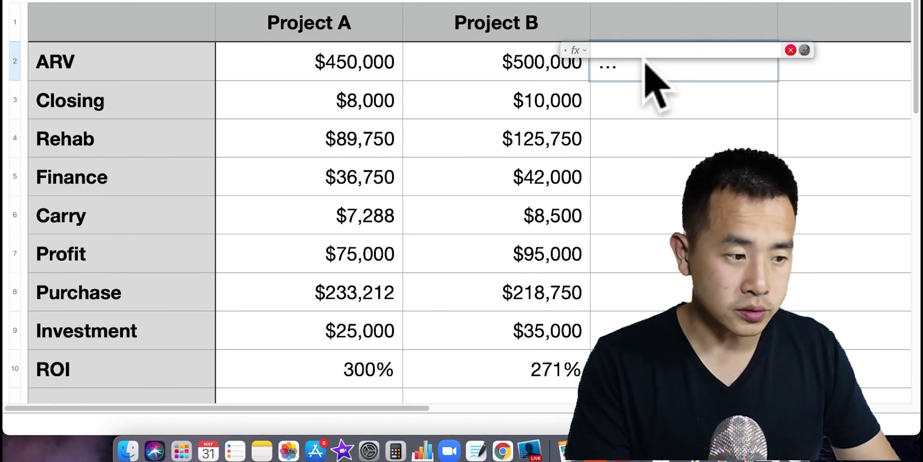
click(340, 70)
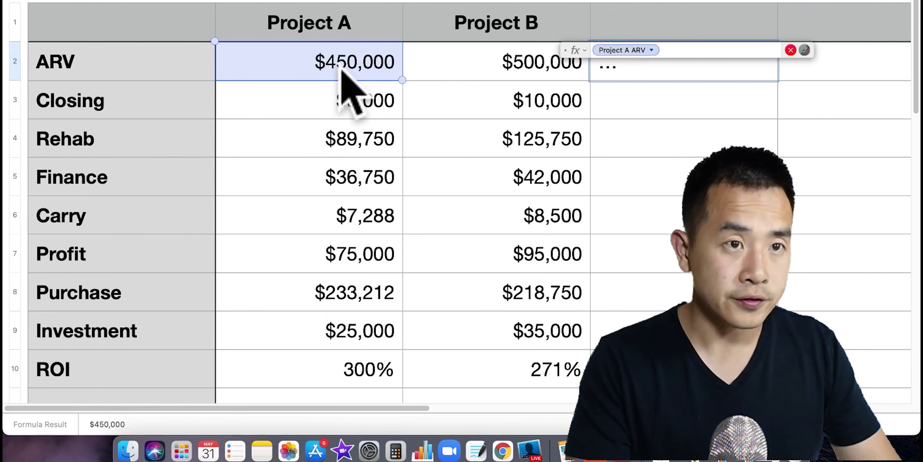
text(-s)
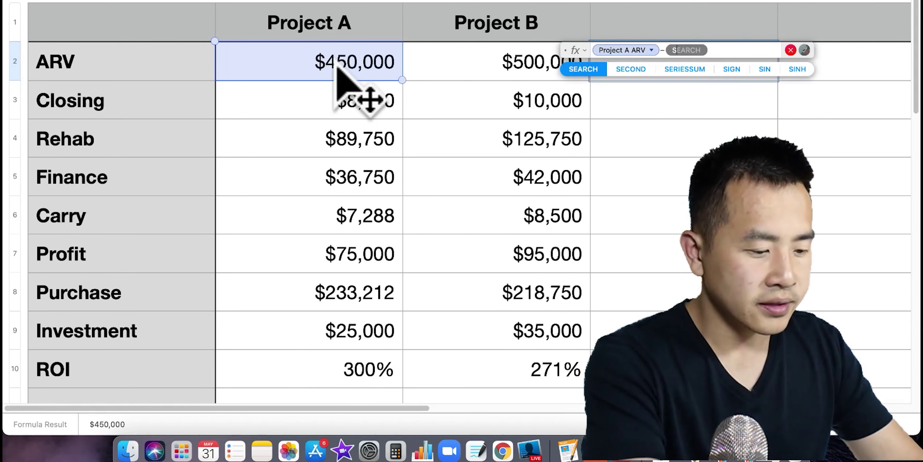
text(um)
key(Return)
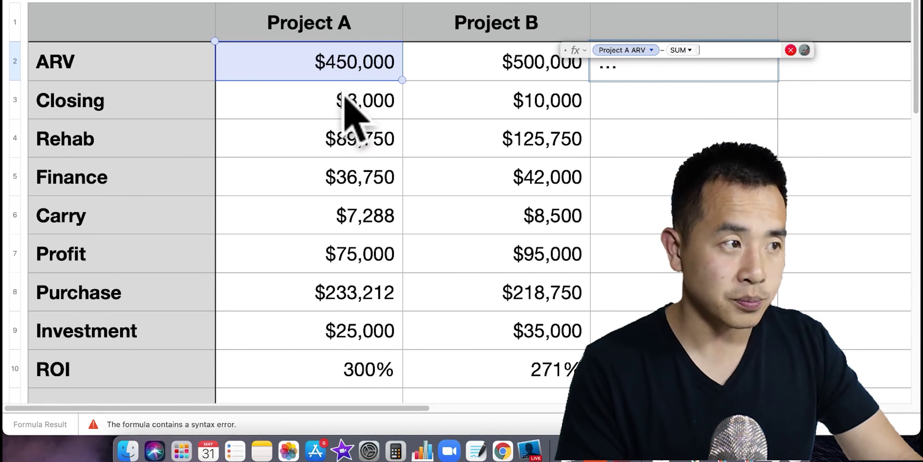
drag(342, 104, 337, 242)
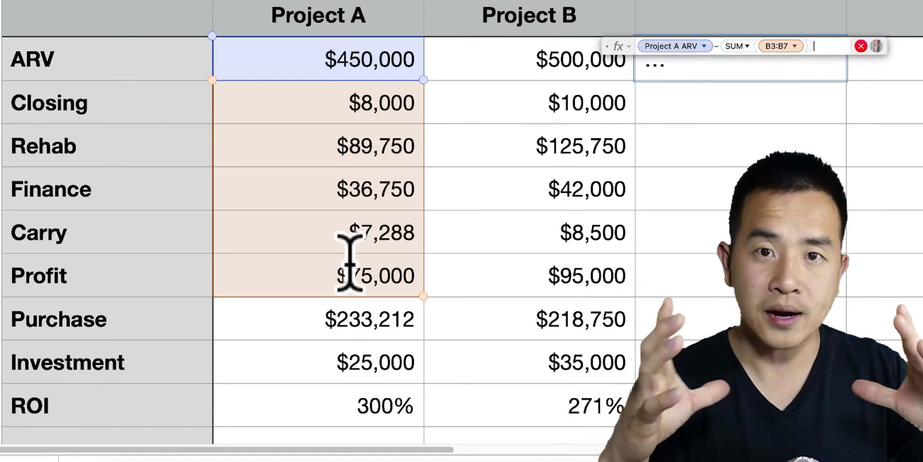
key(Return)
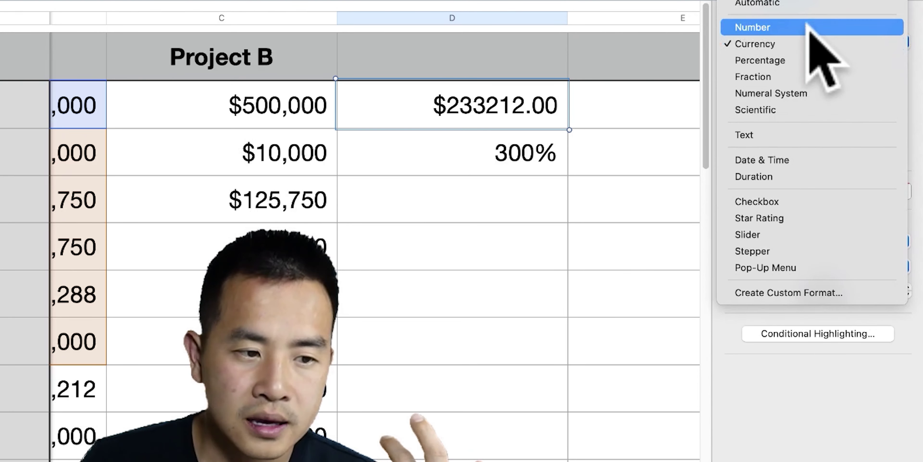
- Format the result as Currency with 0 decimals and a thousands separator, then select column B
click(799, 43)
click(828, 69)
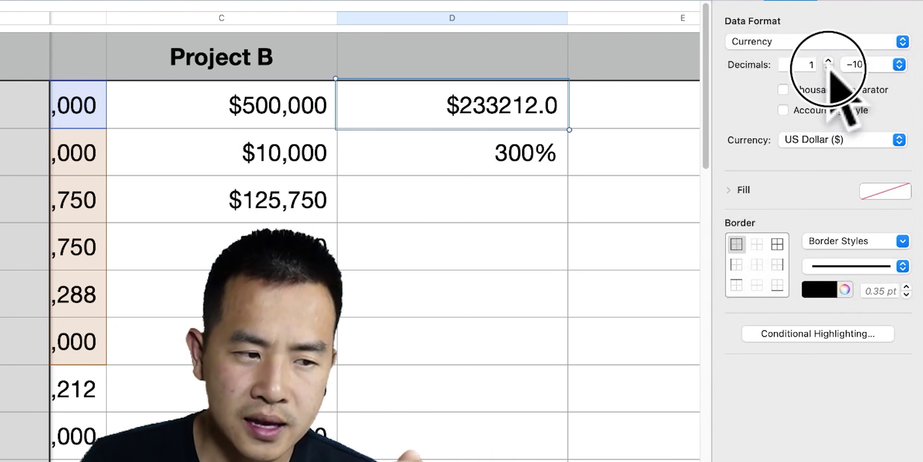
click(828, 69)
click(784, 89)
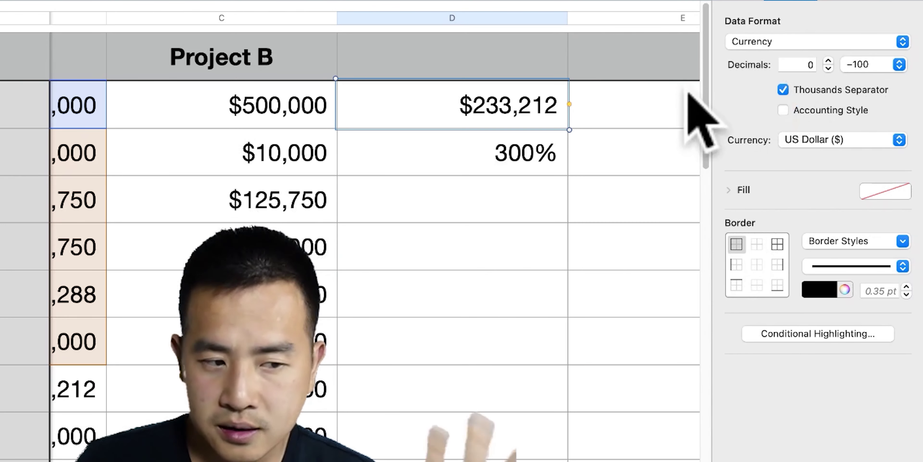
scroll(358, 233, left, 5)
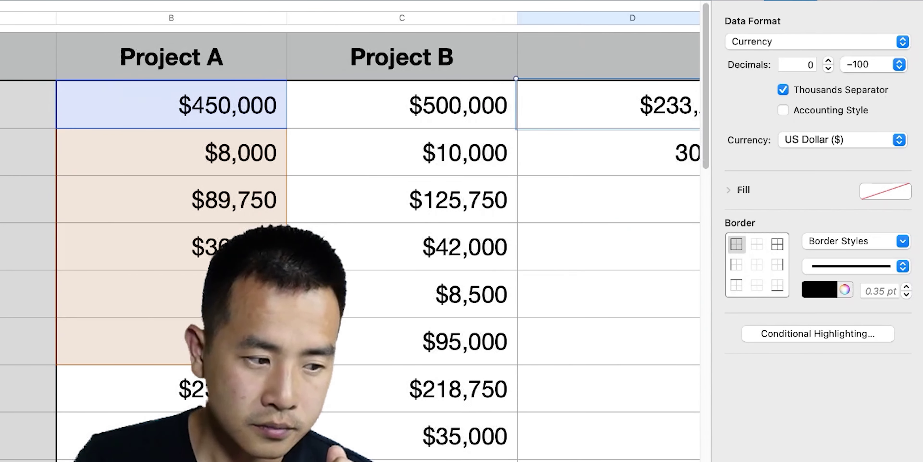
scroll(359, 233, right, 2)
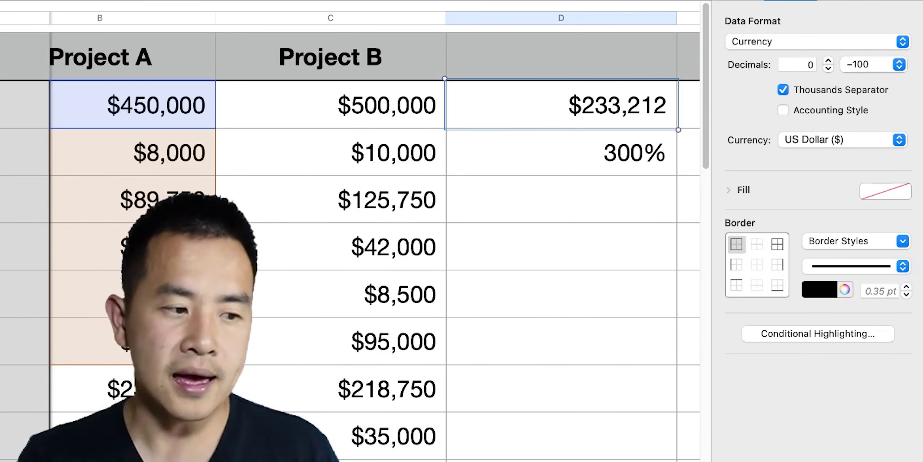
click(133, 389)
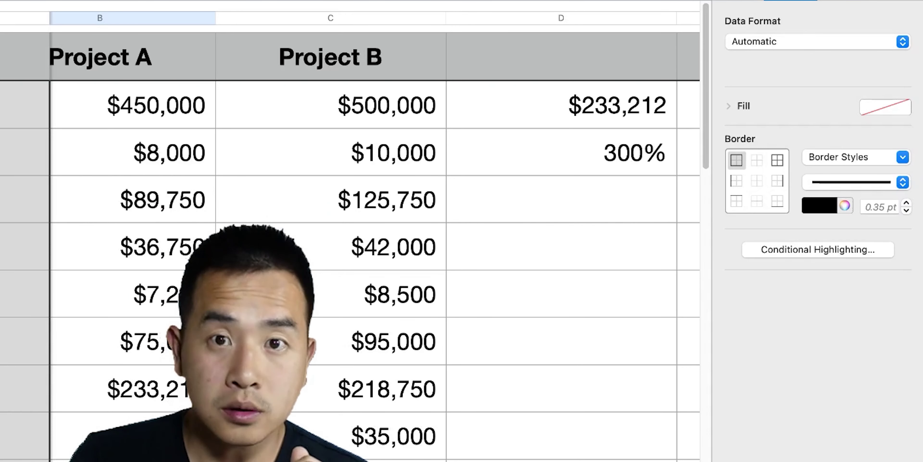
scroll(358, 236, right, 5)
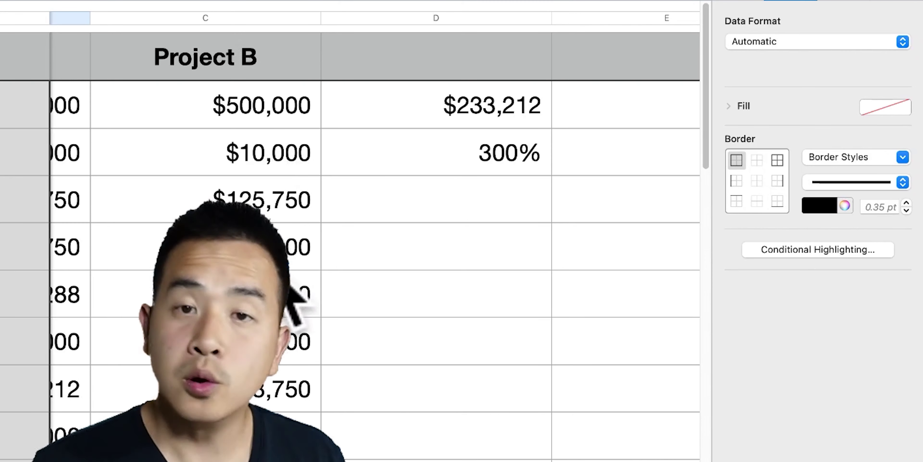
- Enter =30*12 in column D's Rehab row so it shows 360 months
click(510, 198)
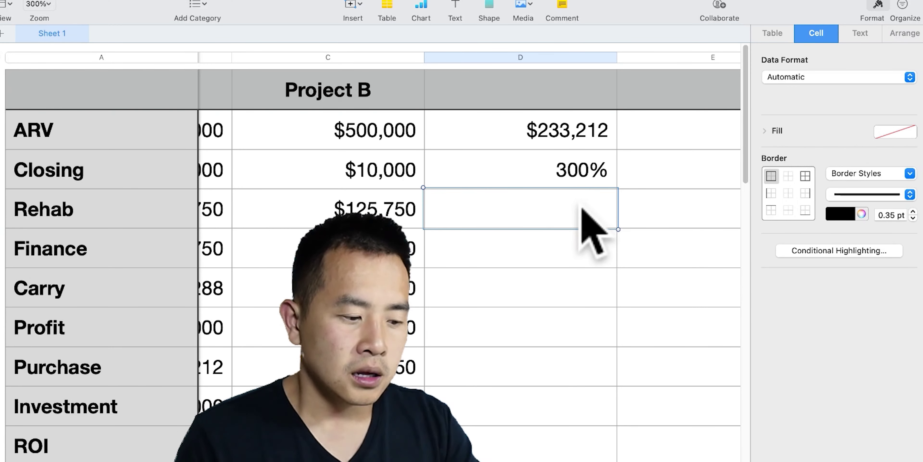
key(equal)
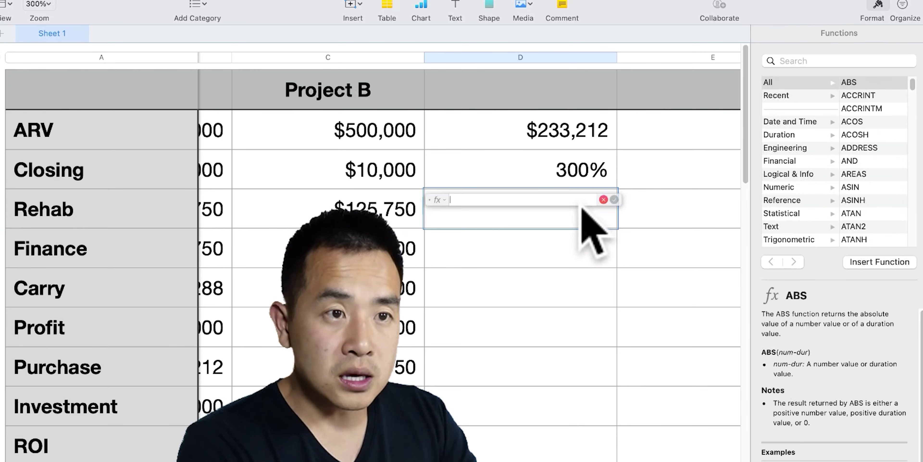
text(30)
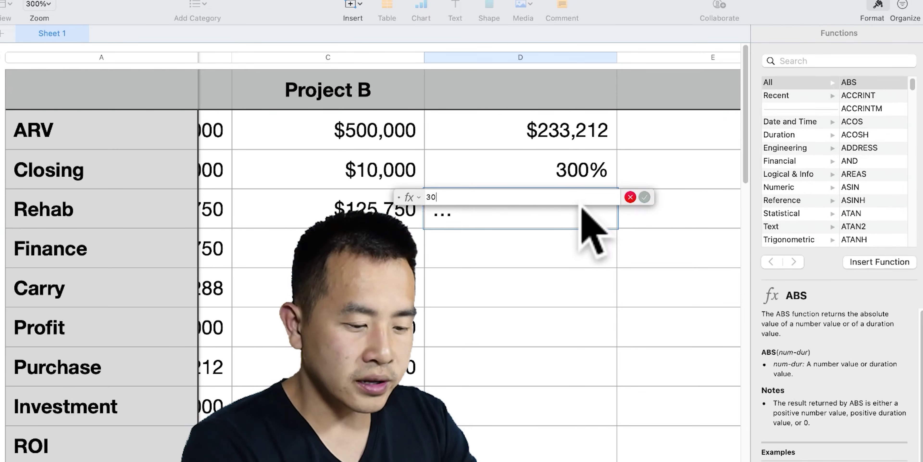
text(*1)
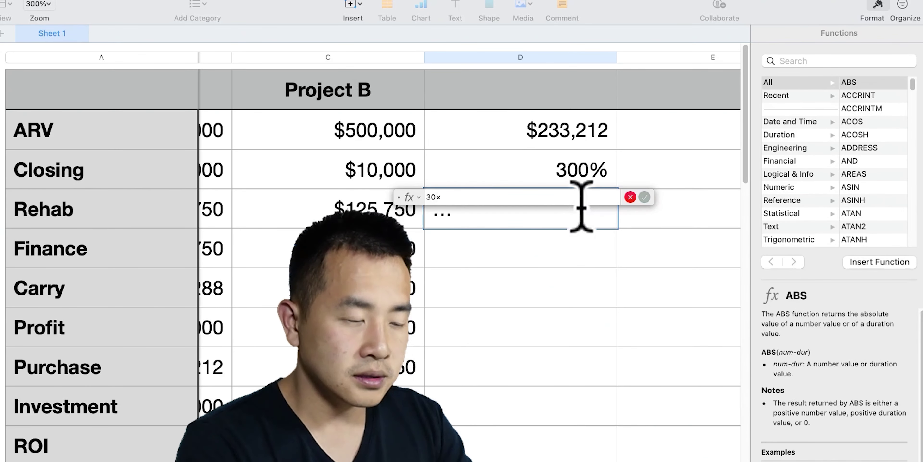
text(2)
key(Return)
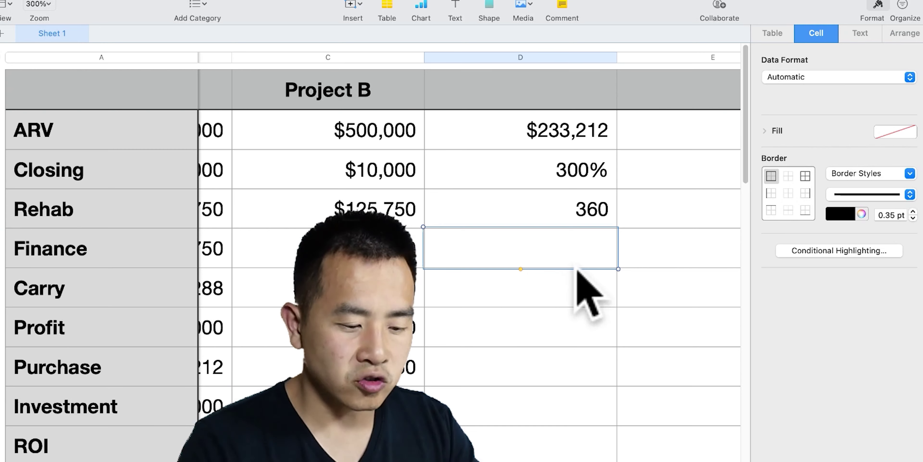
- Enter 3.125 as the interest rate in column D's Finance row
text(3.125)
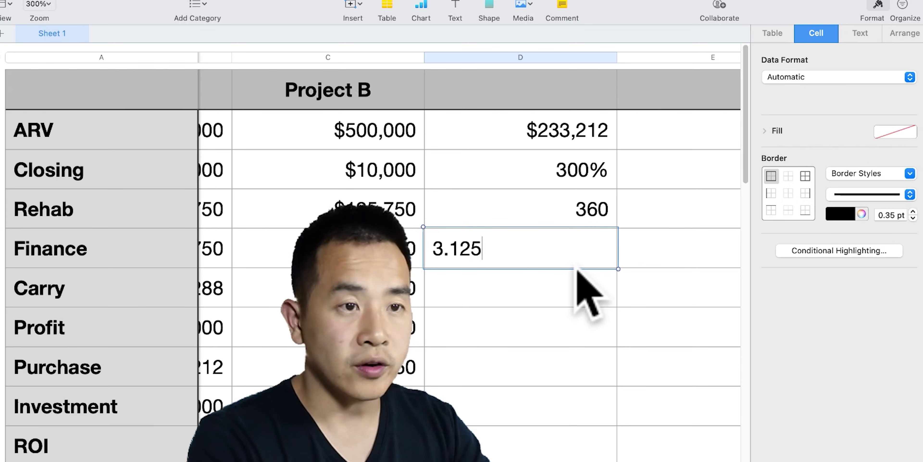
key(Return)
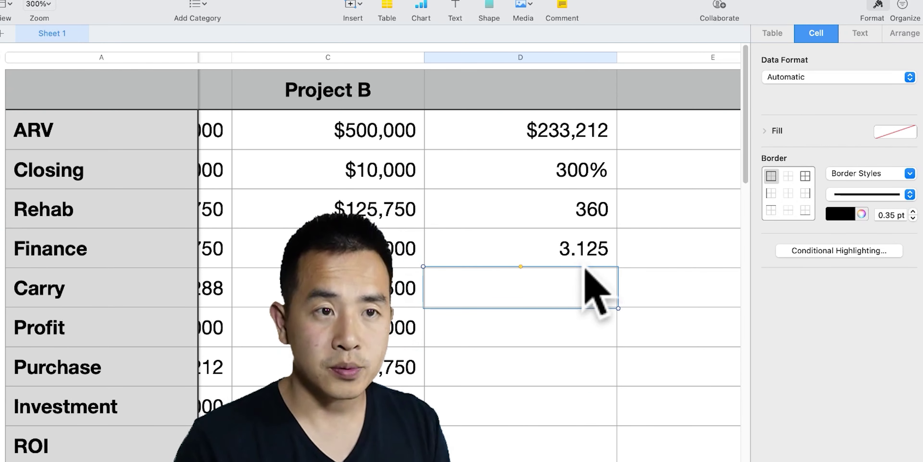
click(592, 251)
- Set column D's Carry row to Project B's ARV × .8, showing a $400,000 loan
click(573, 287)
text(=)
click(386, 133)
text(*.8)
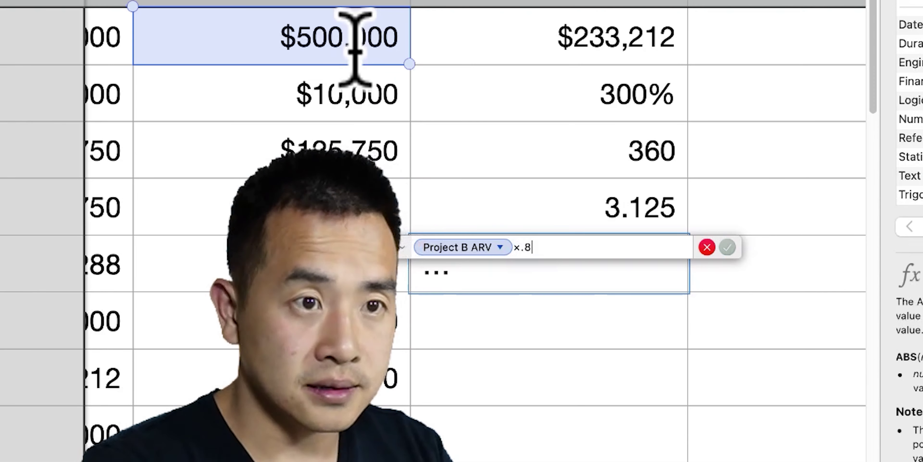
key(Return)
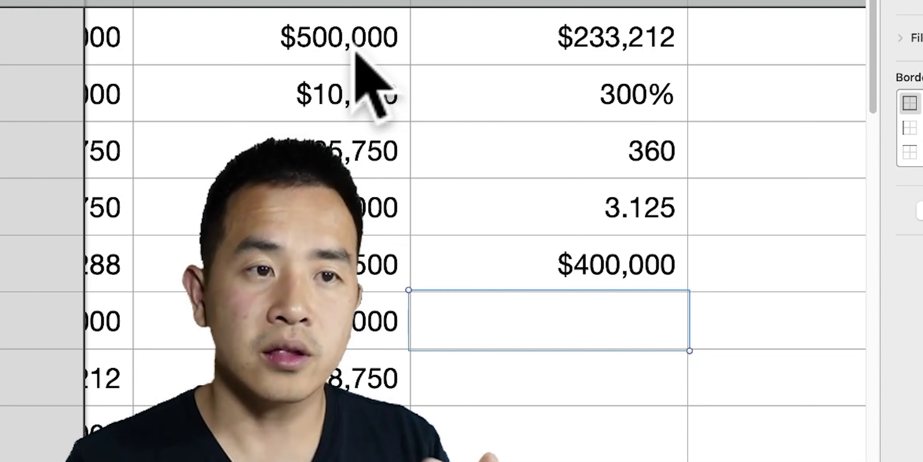
click(701, 259)
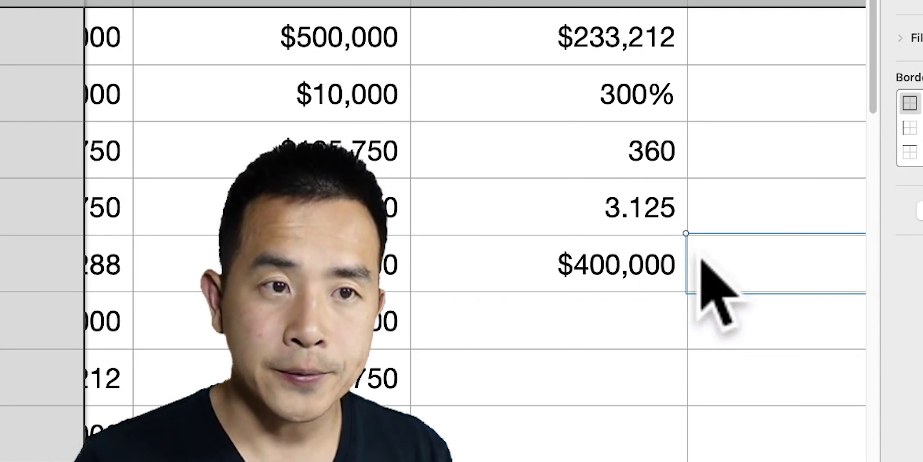
- Label the loan and interest rate values in column E
double_click(687, 262)
text(loan)
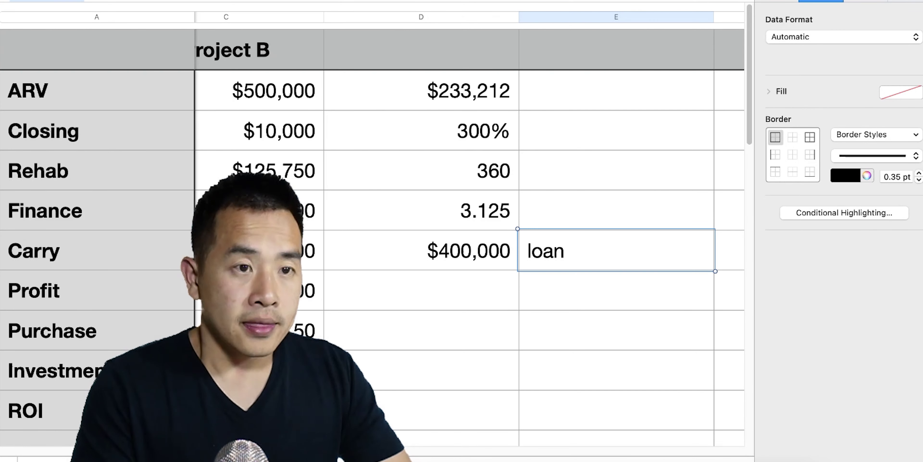
click(609, 210)
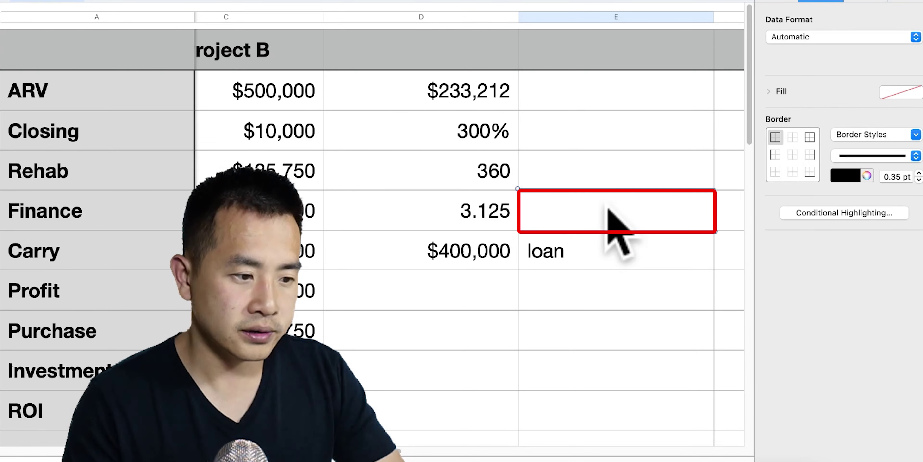
text(intere)
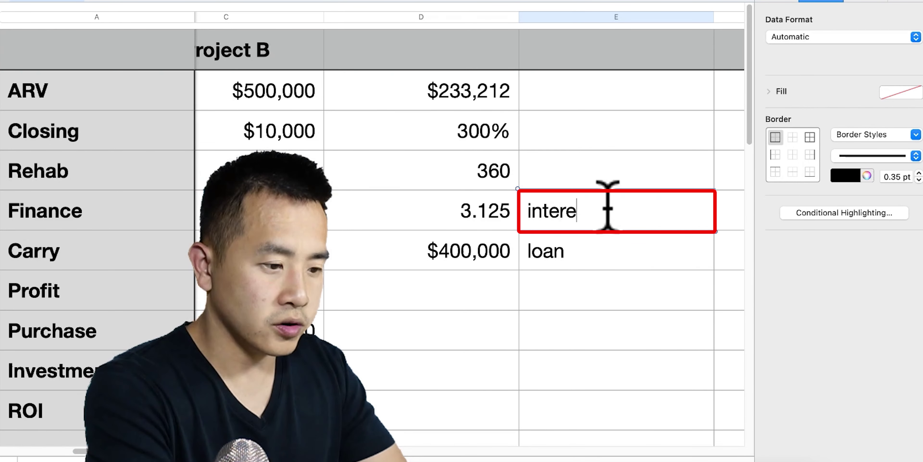
text(st rate)
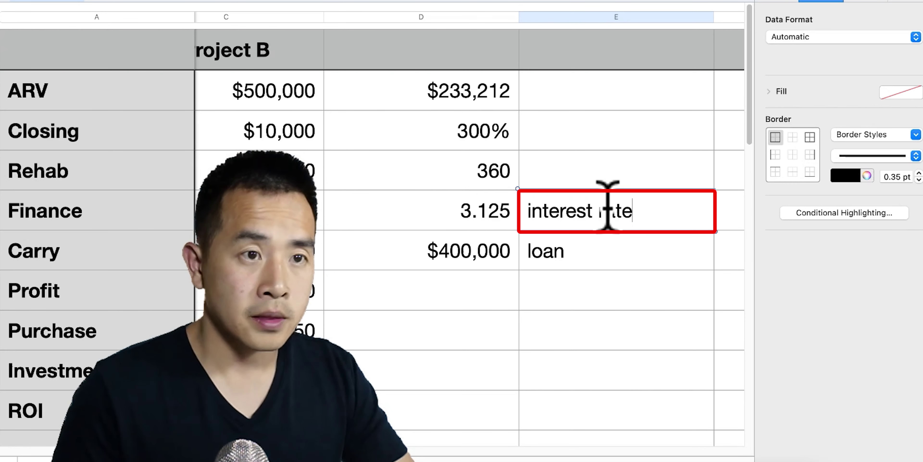
- Add the 'months' label beside 360 and a 'payment' label in the Profit row
click(612, 161)
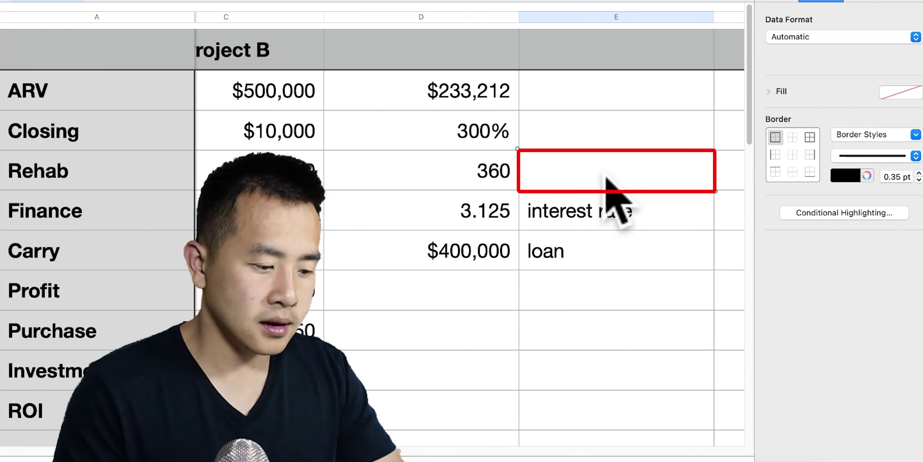
text(month)
key(Return)
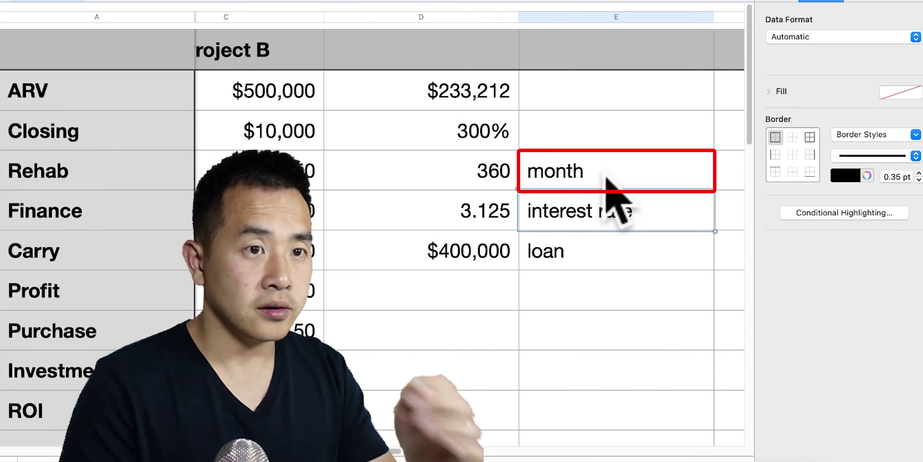
click(606, 177)
text(m)
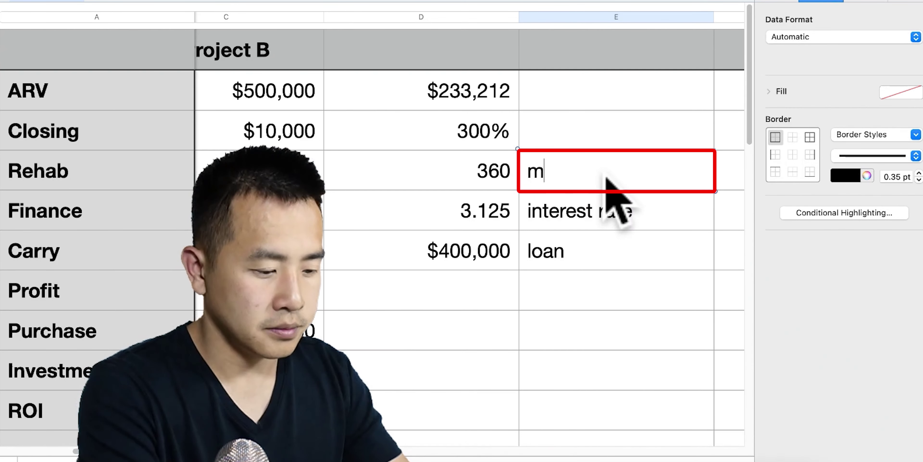
text(onths)
key(Return)
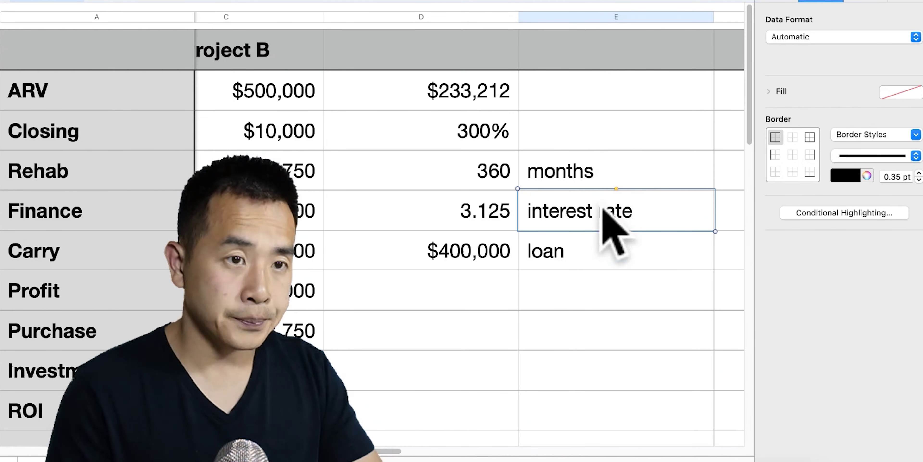
click(571, 293)
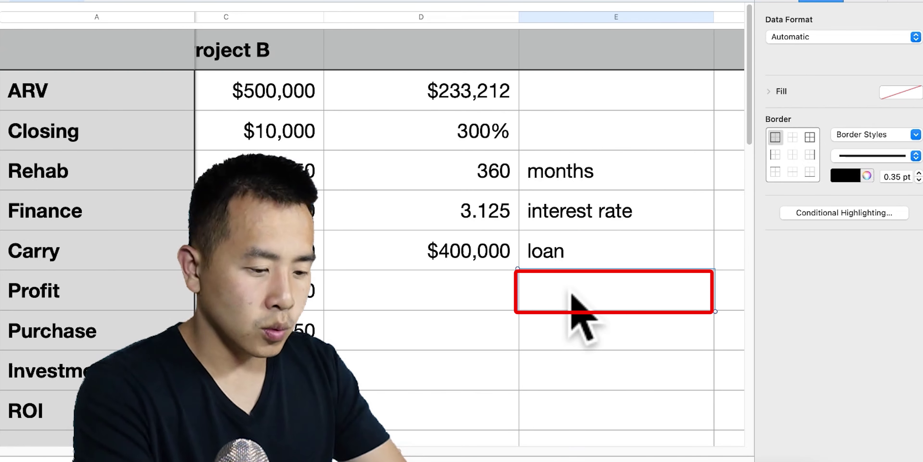
text(paymen)
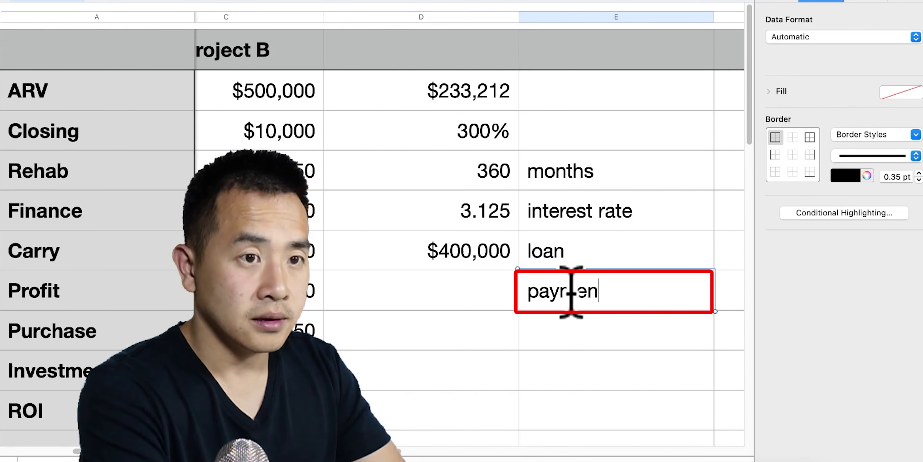
text(t)
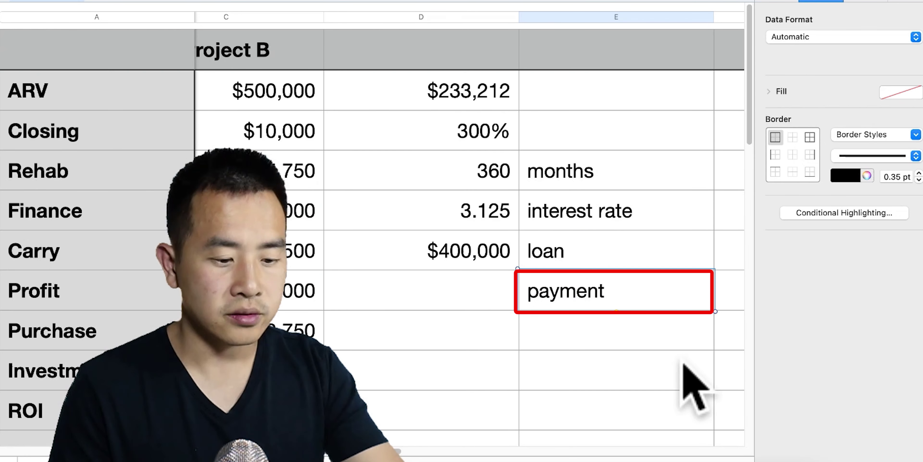
key(Return)
- Enter a PMT formula using the rate, 360 months and $400,000 loan, giving $104,166.67
click(502, 289)
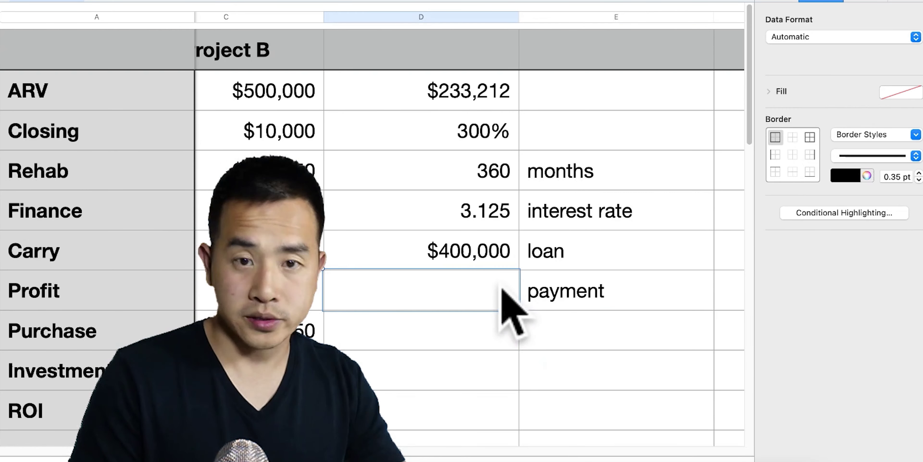
text(=)
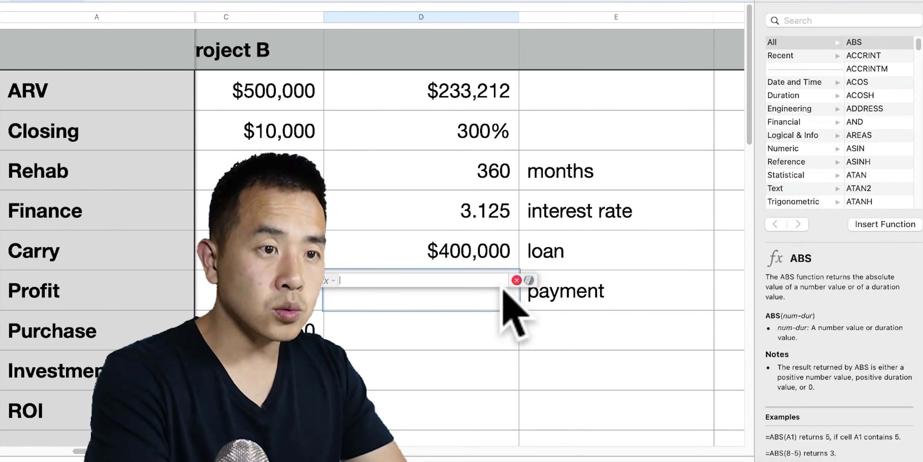
text(m)
key(Return)
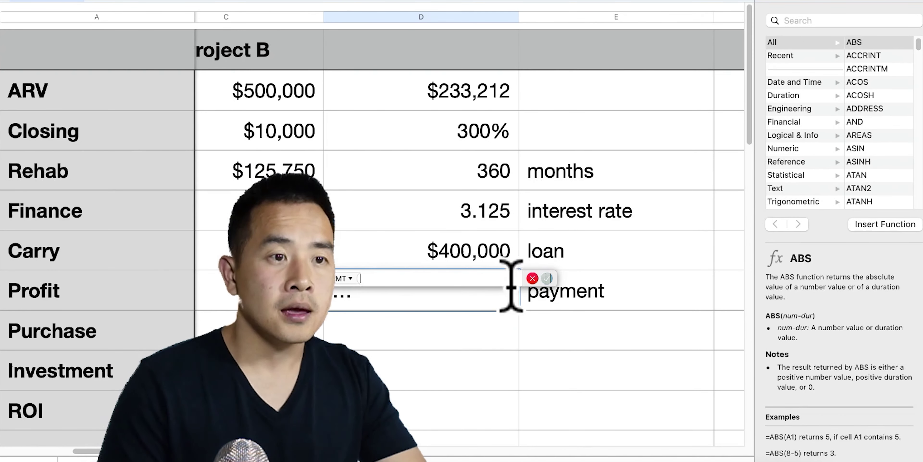
click(494, 217)
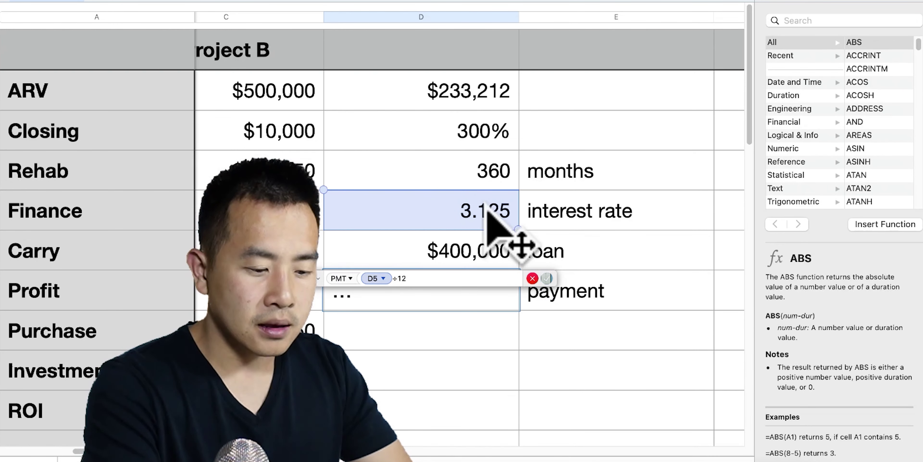
click(509, 185)
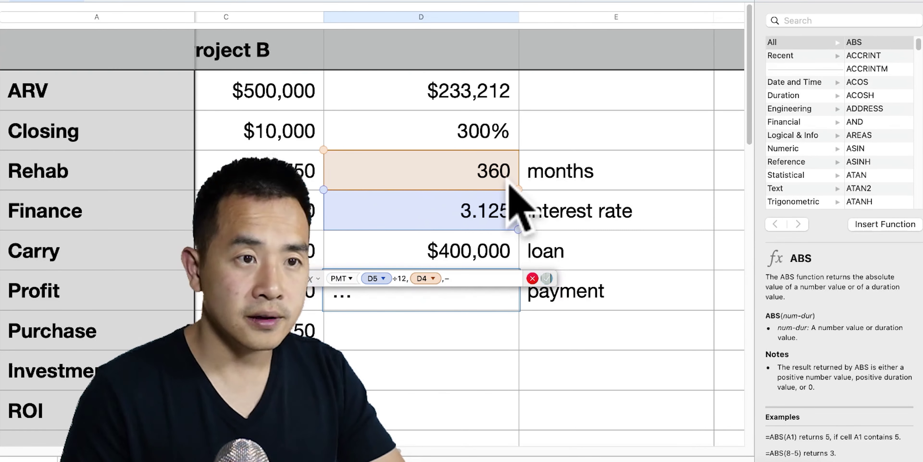
click(495, 250)
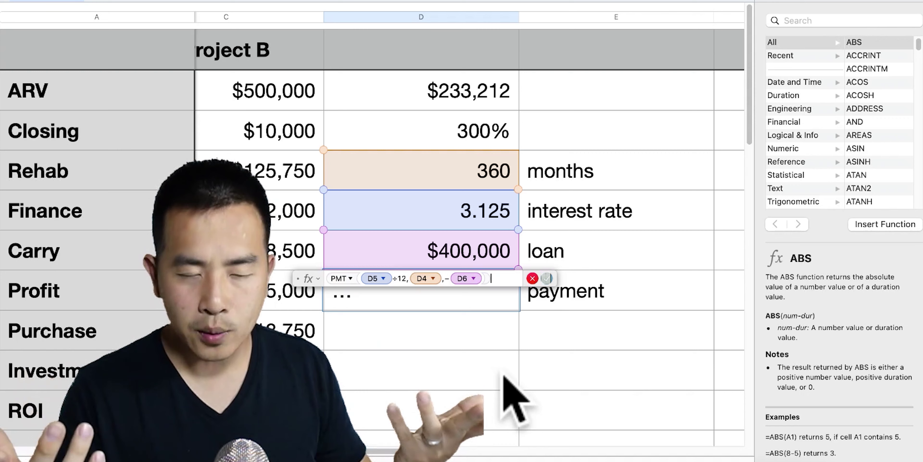
key(Return)
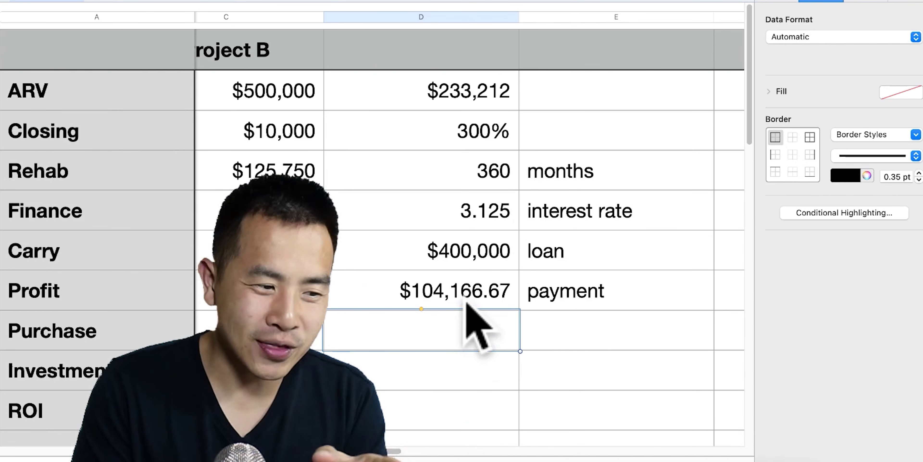
- Change the interest rate to 0.003125, dropping the payment to $1,164.15
click(482, 210)
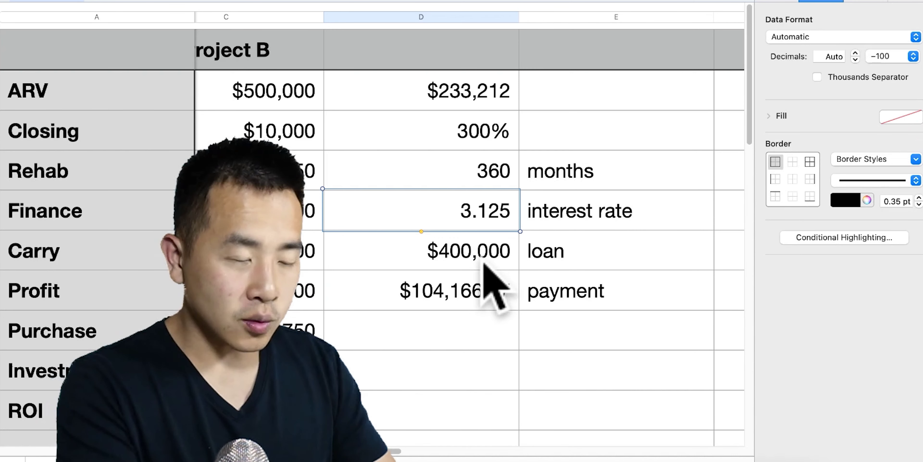
text(.)
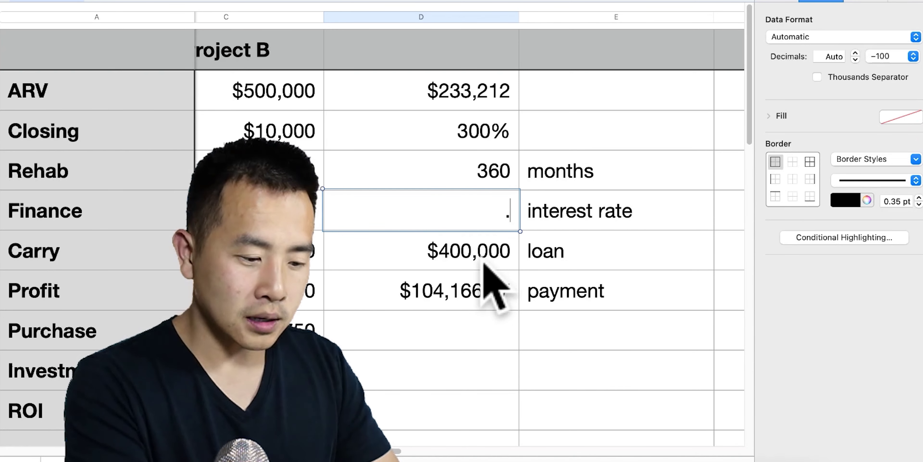
text(003125)
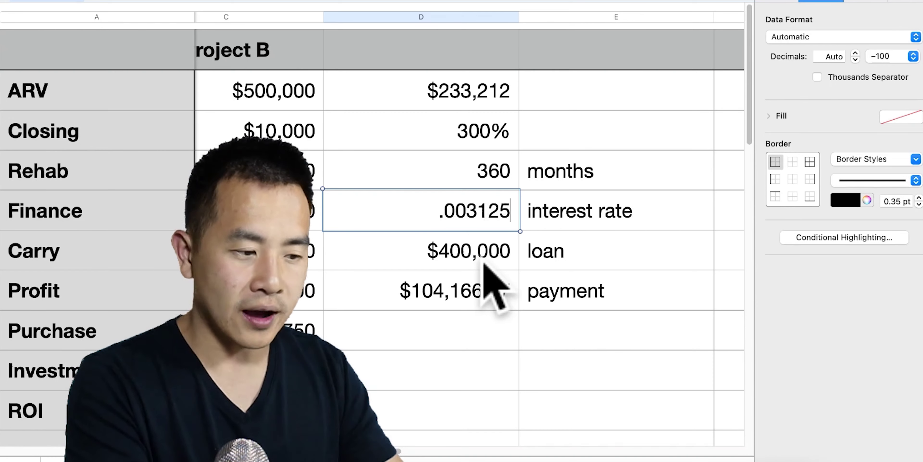
key(Return)
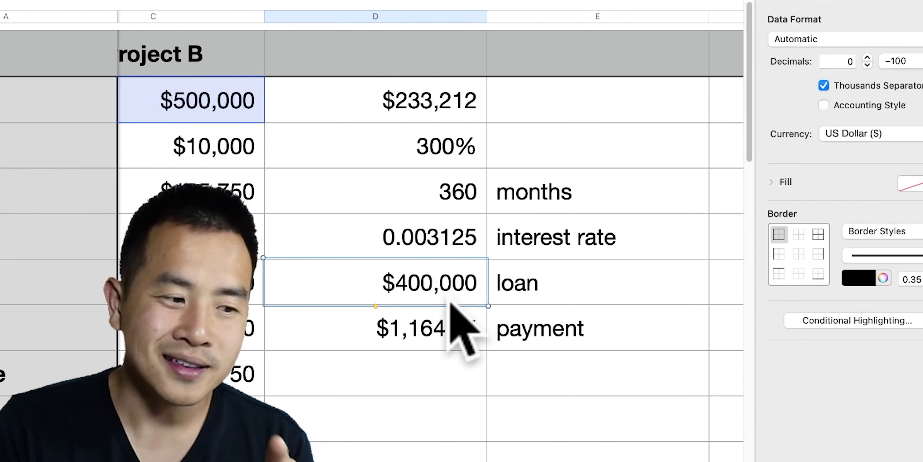
click(454, 248)
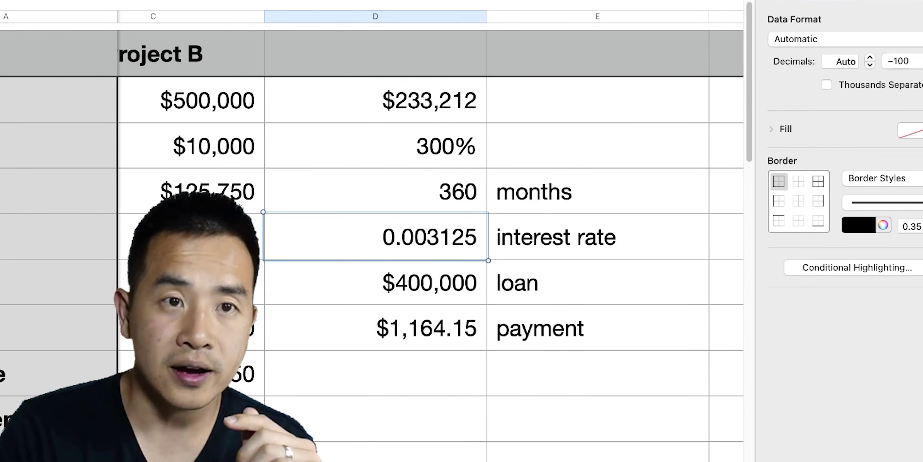
- Format the interest rate as Percentage and correct it to 3.125%, giving a $1,713.50 payment
click(839, 39)
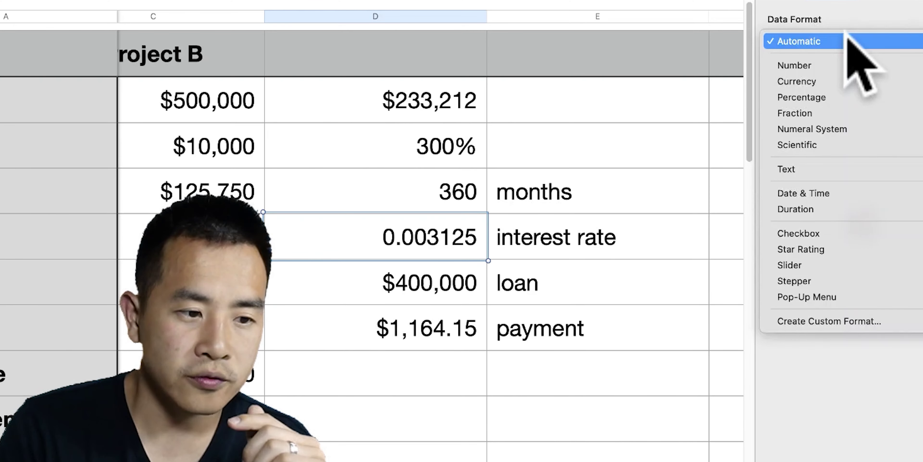
click(833, 98)
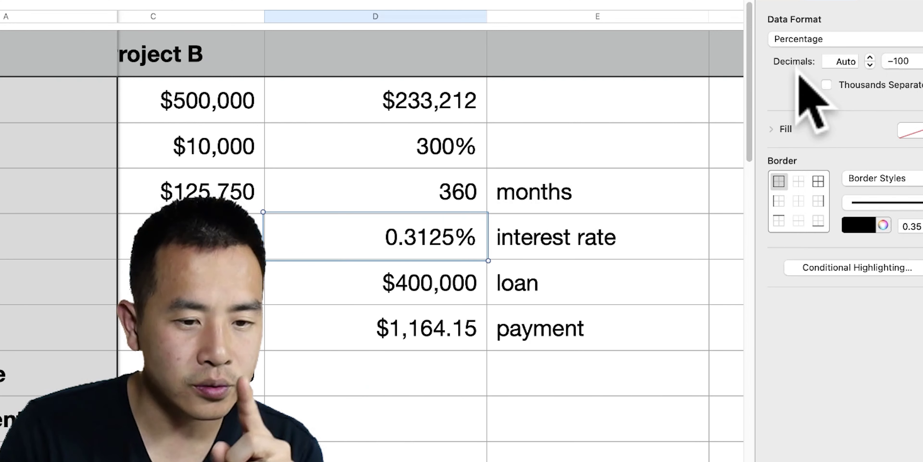
click(450, 238)
key(BackSpace)
key(BackSpace)
key(BackSpace)
key(BackSpace)
key(BackSpace)
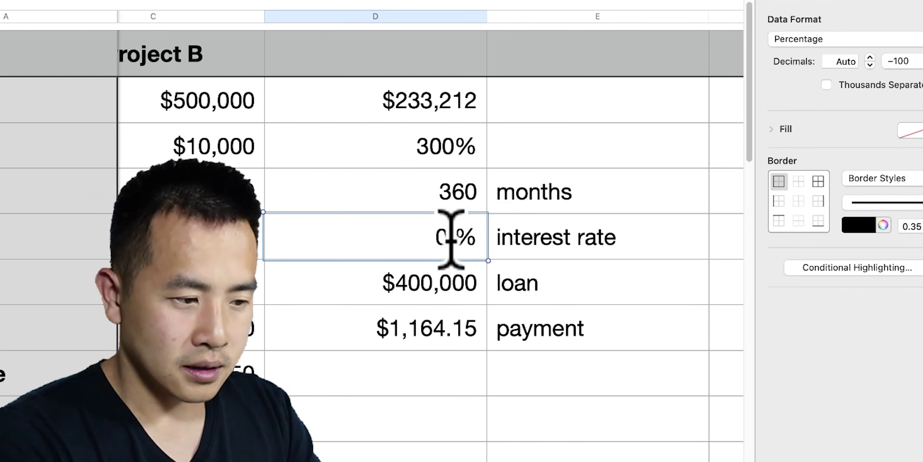
text(3.124)
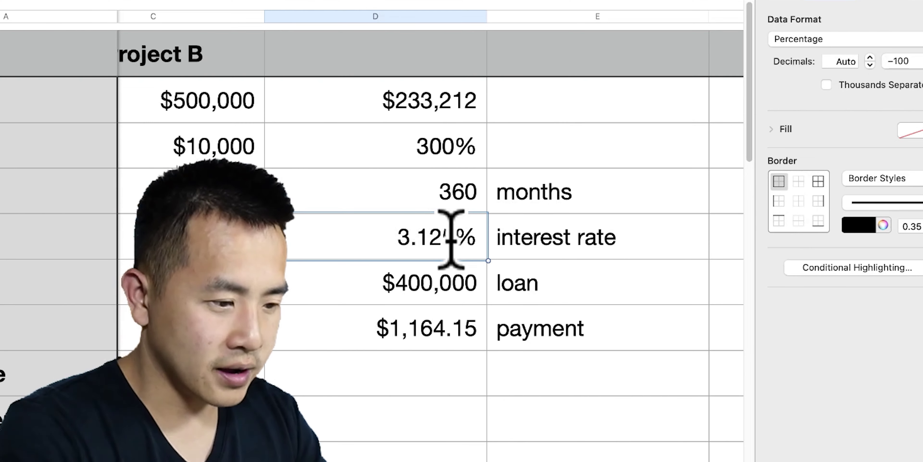
key(Return)
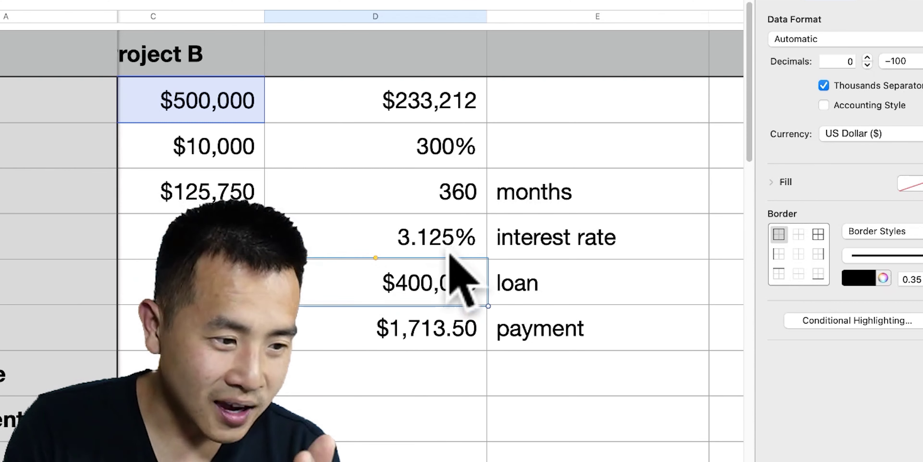
click(452, 238)
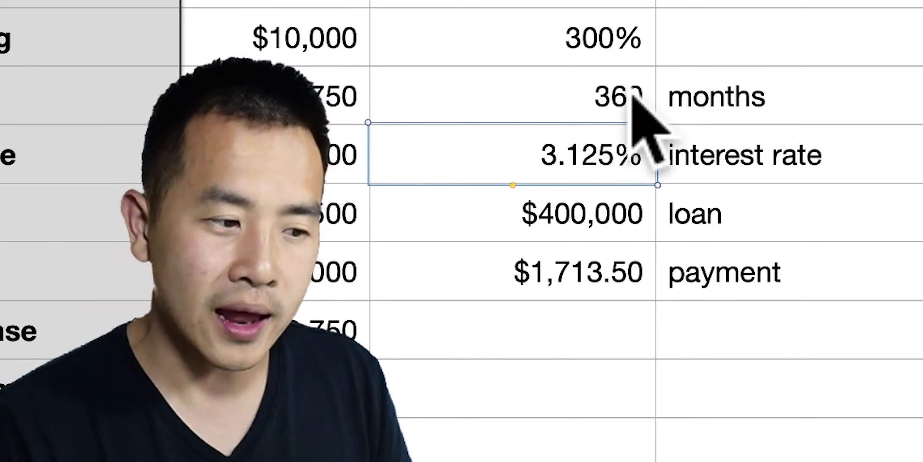
- Change the term to 300 months and the interest rate to 4.5%
click(631, 87)
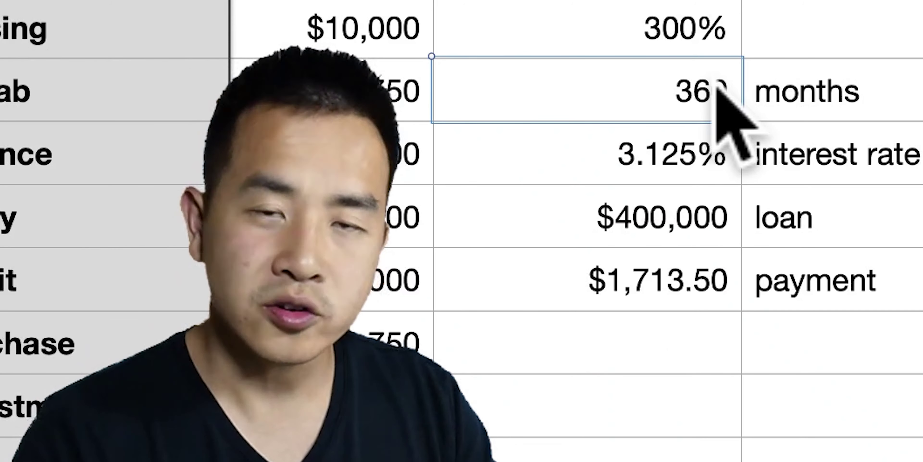
key(BackSpace)
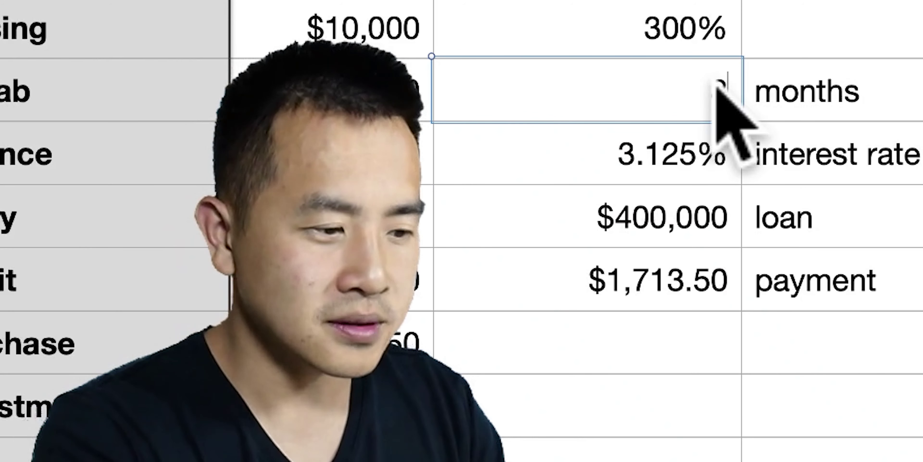
text(300)
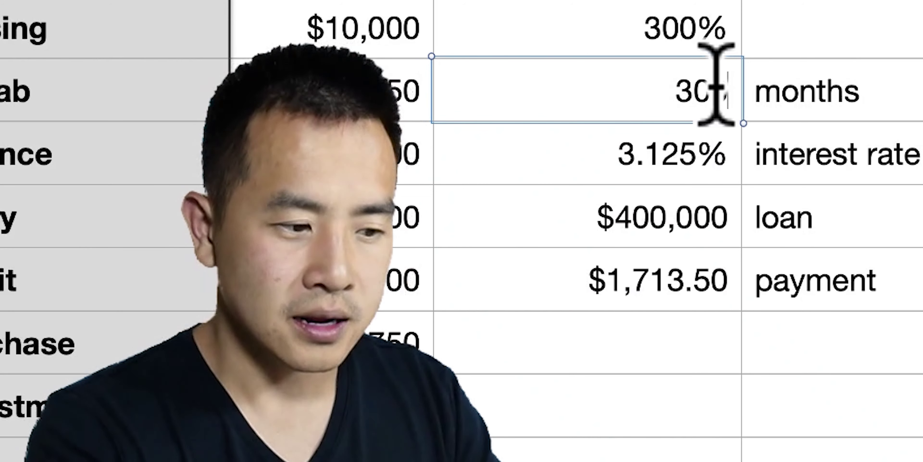
key(Return)
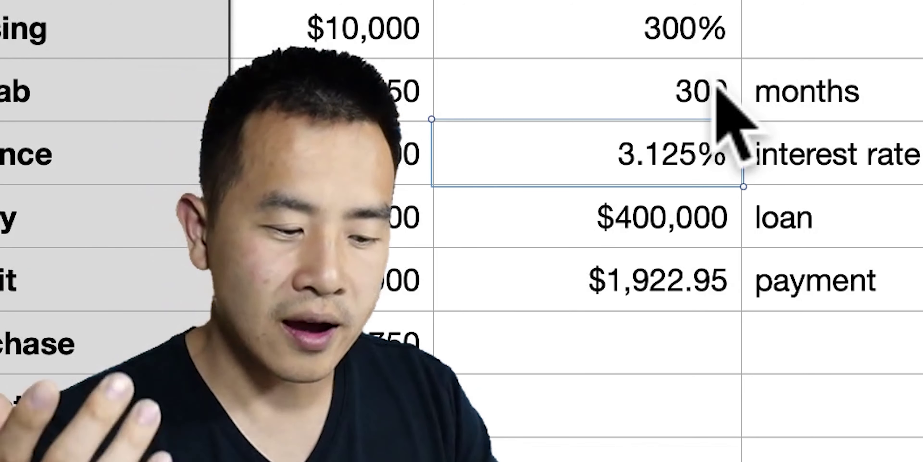
text(4.5%)
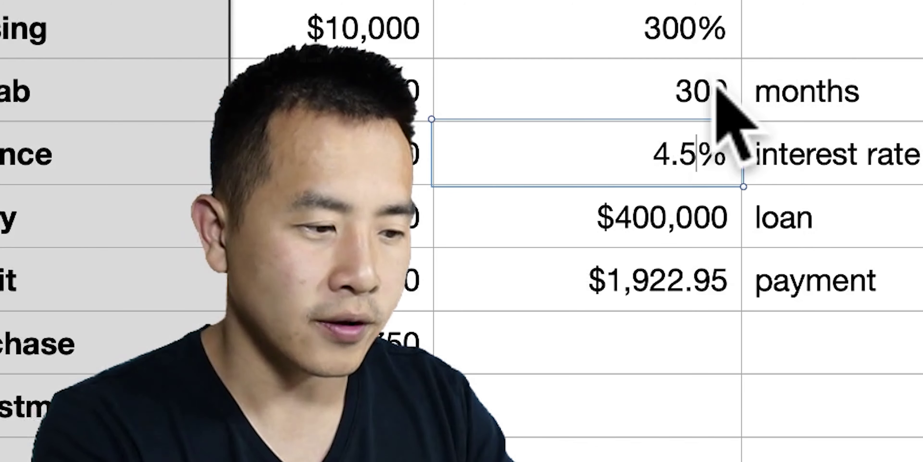
key(Return)
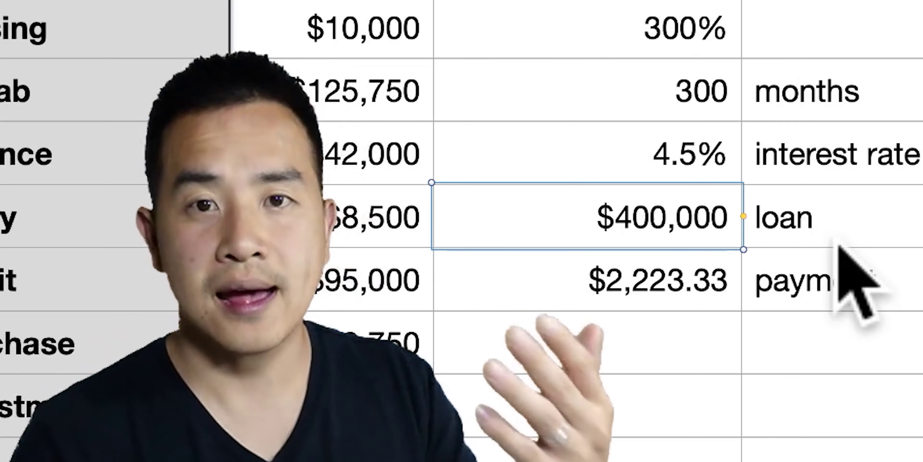
- Set the loan amount to 350000, bringing the payment to about $1,945.41
click(697, 100)
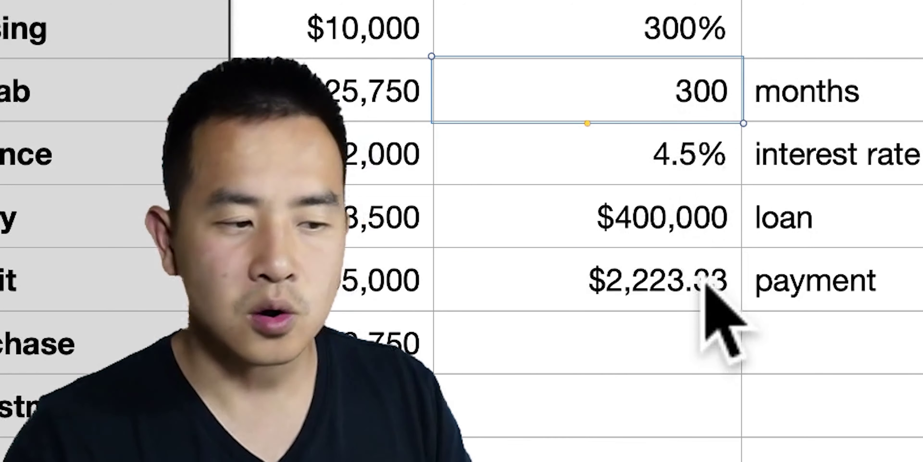
click(677, 215)
text(350000)
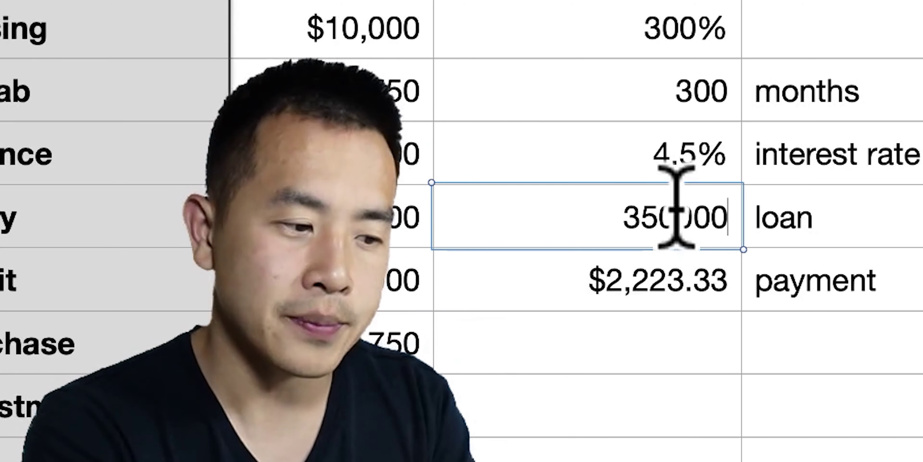
key(Return)
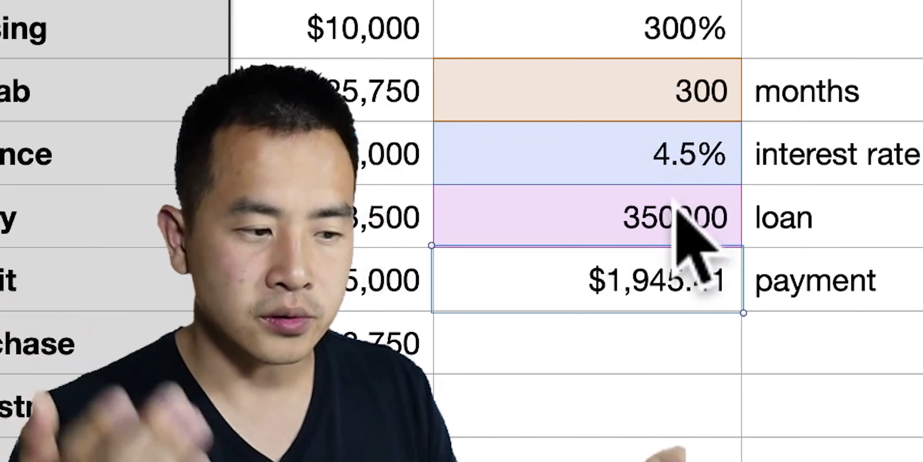